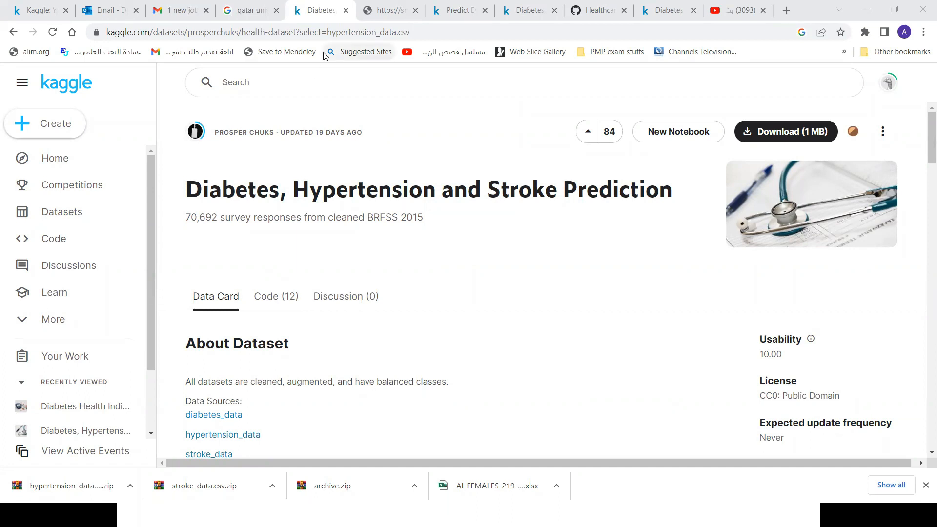
Raise the system speaker volume for the Realtek Audio output.
key("super")
left_click(771, 515)
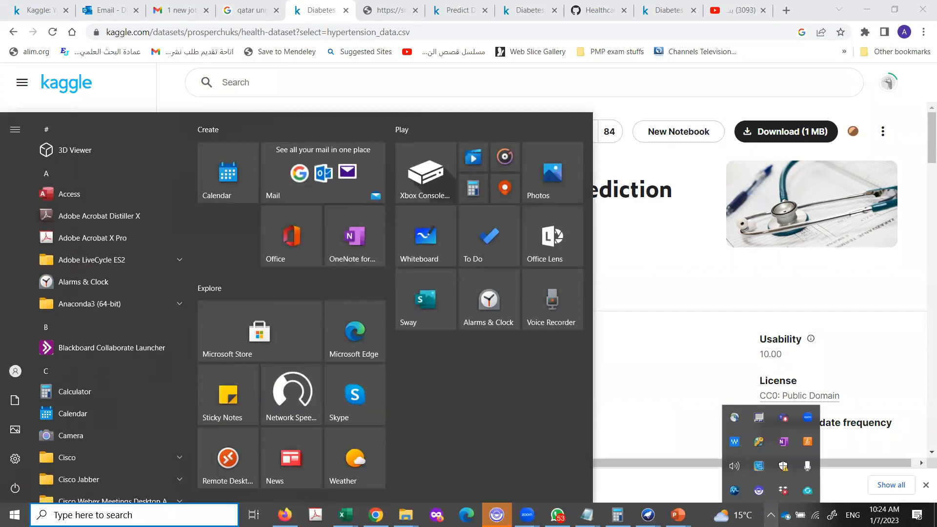
left_click(735, 467)
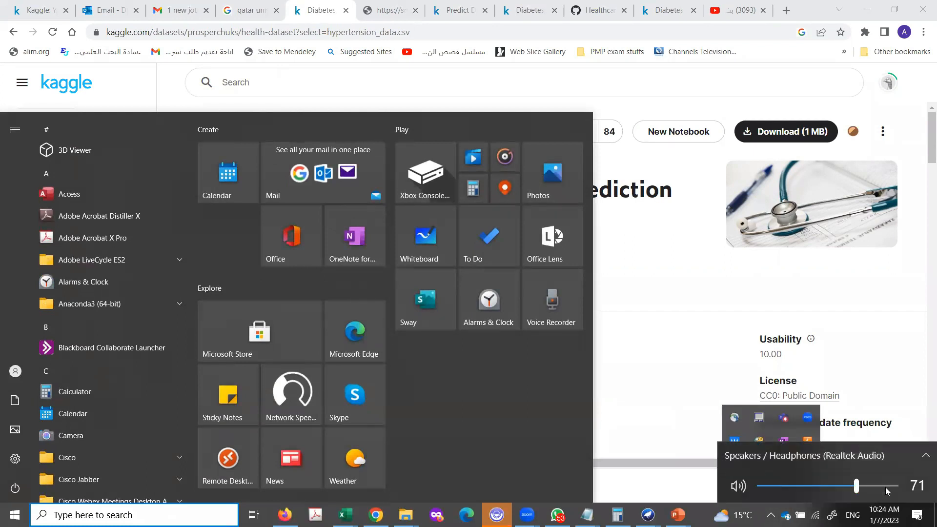
left_click(880, 486)
left_click(658, 283)
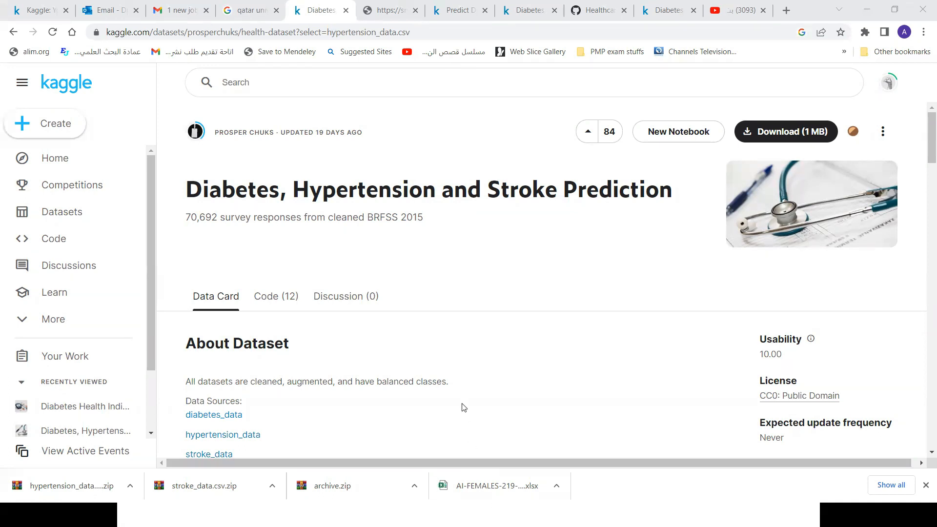
key("super")
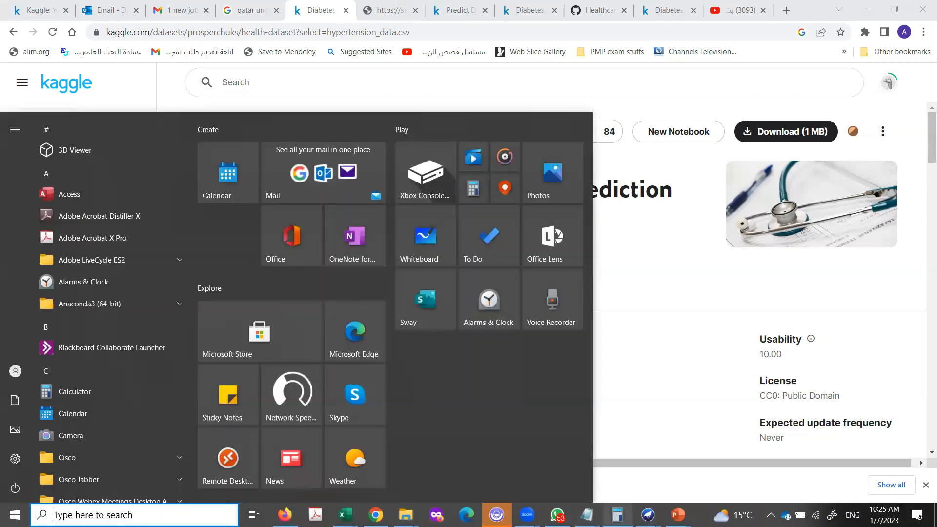
mouse_move(641, 500)
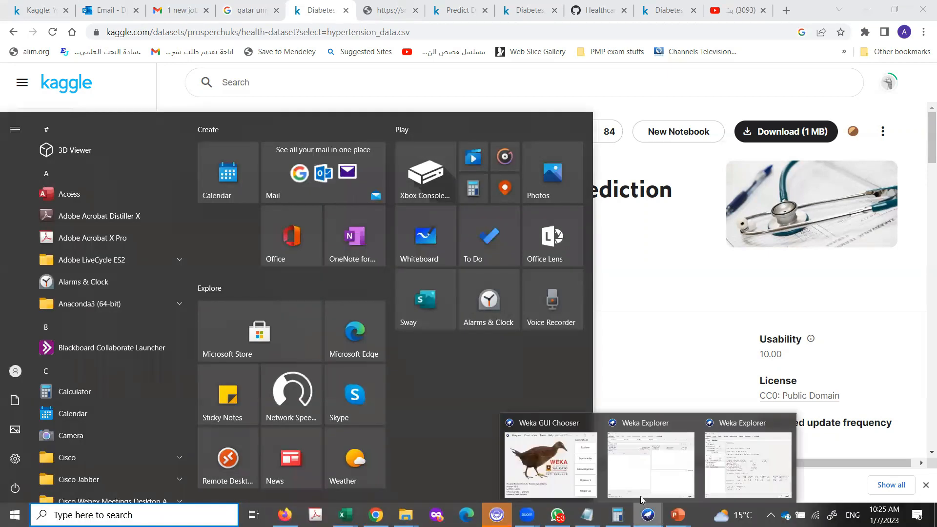
left_click(651, 471)
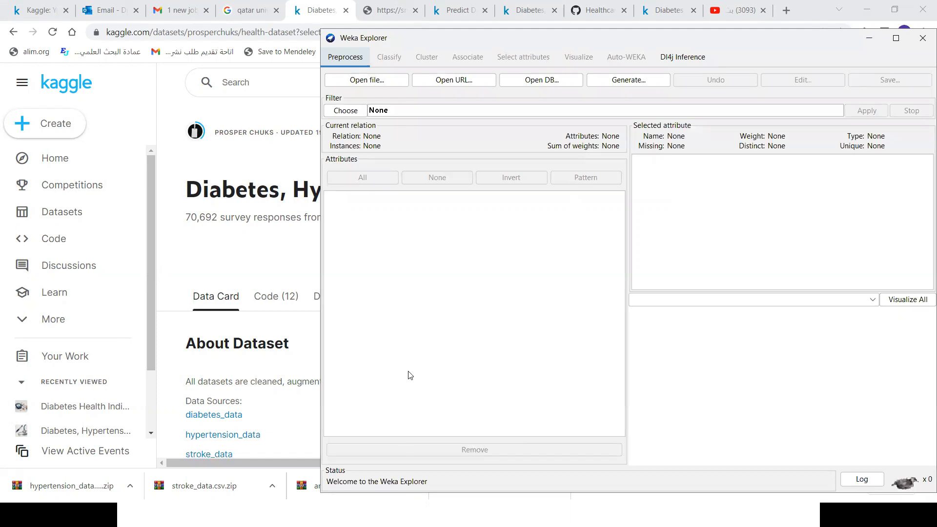
left_click(591, 56)
left_click_drag(682, 43, 512, 57)
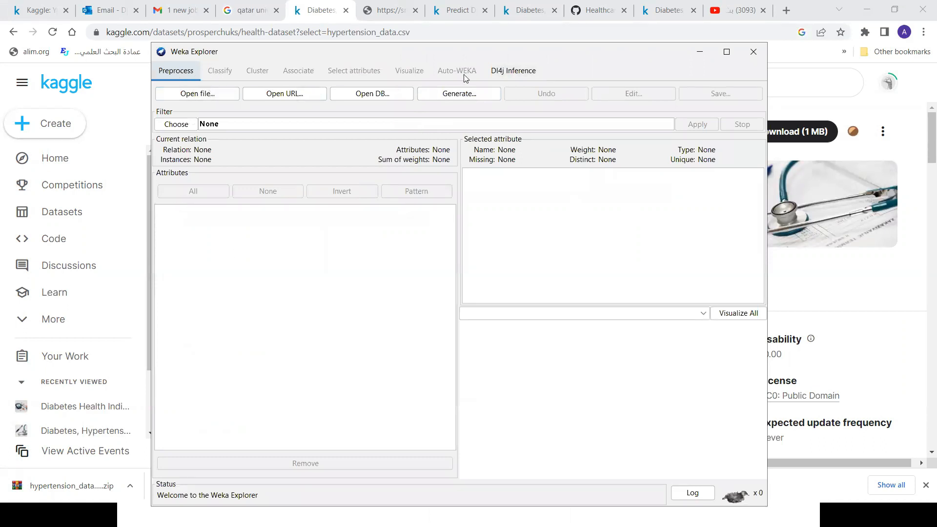
left_click(699, 53)
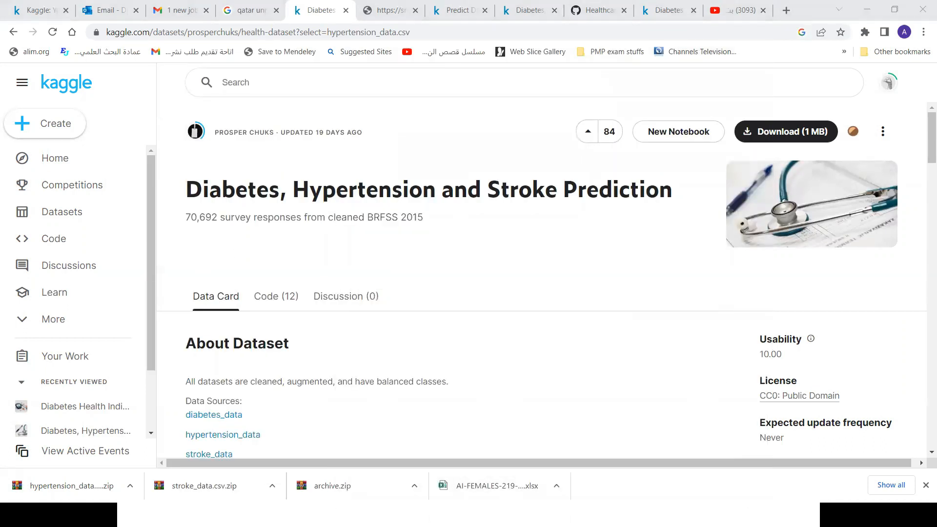
Switch to the Weka Explorer window that holds the NaiveBayes classification output.
key("super")
mouse_move(648, 515)
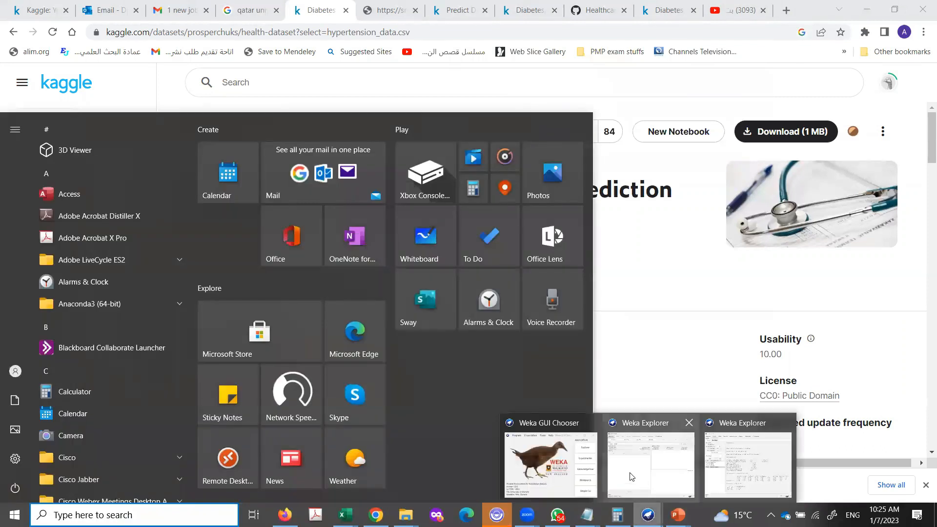
left_click(754, 481)
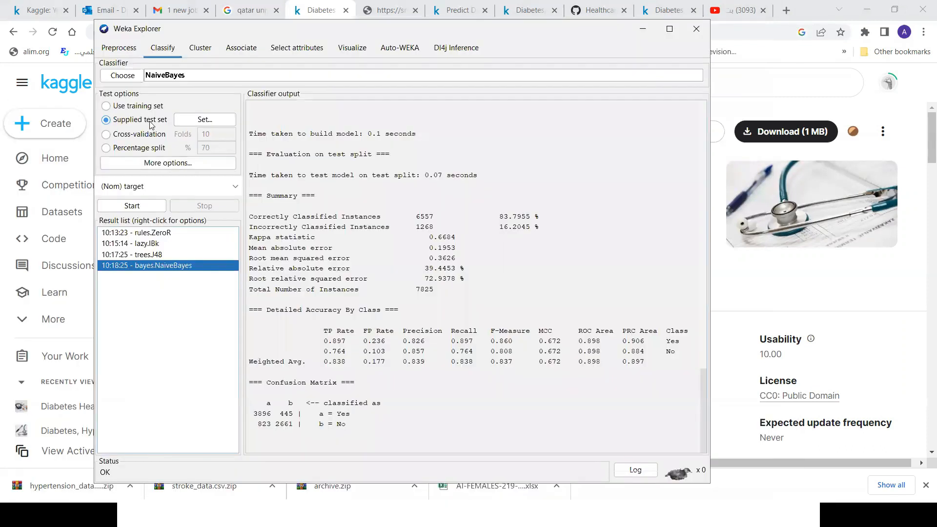
Inspect the class distribution of the target attribute in the loaded hypertension dataset.
left_click(119, 49)
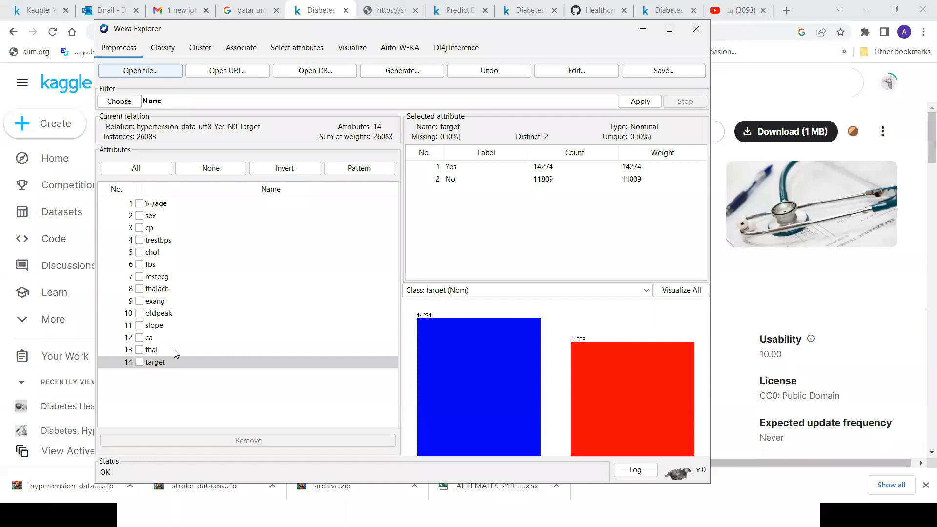
left_click(157, 360)
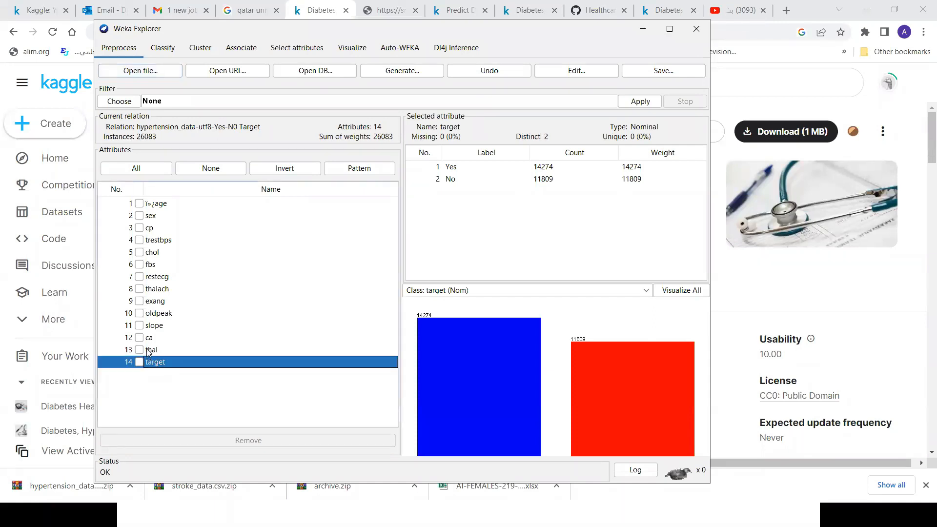
left_click(149, 350)
left_click(156, 364)
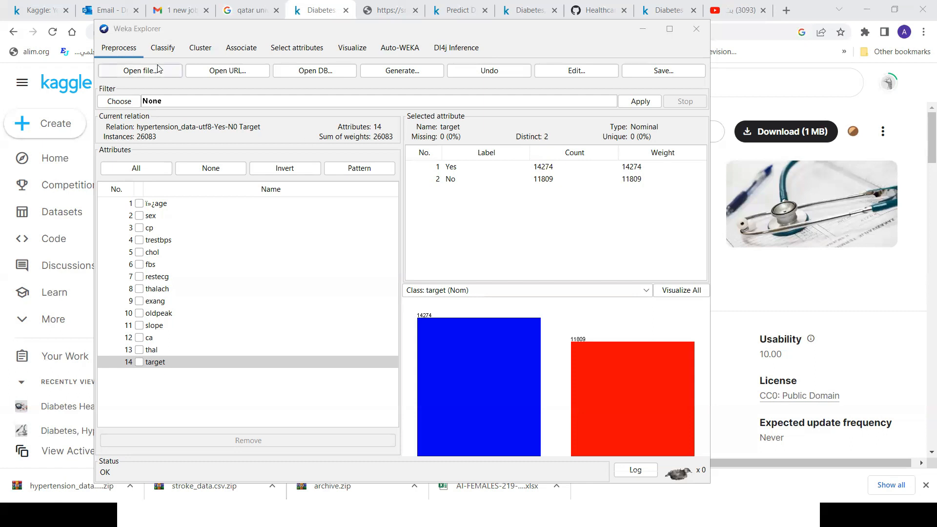
Review the earlier classification results for trees.J48 and lazy.IBk in the result list.
left_click(165, 49)
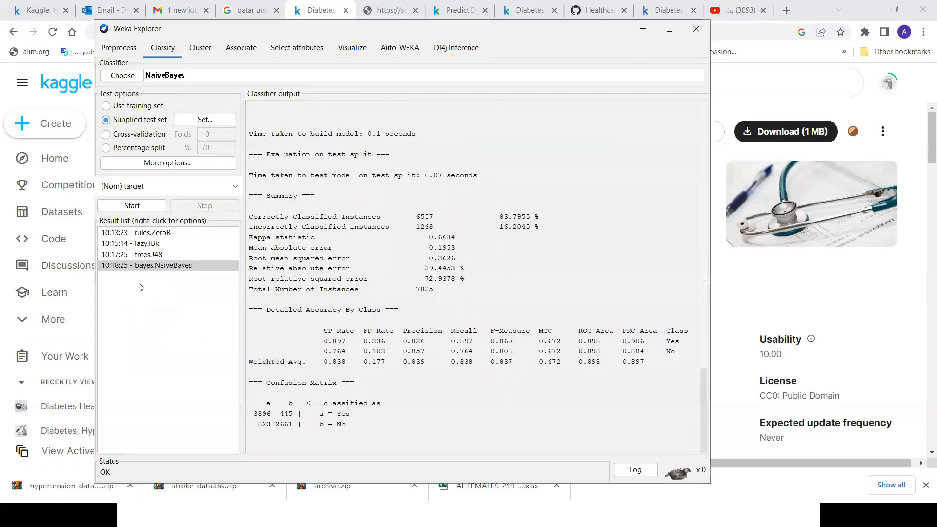
left_click(147, 254)
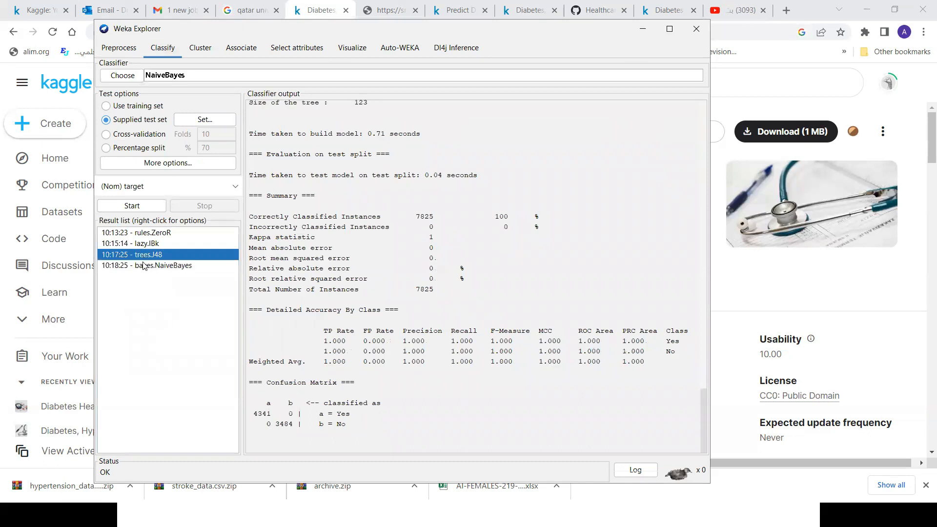
left_click(147, 244)
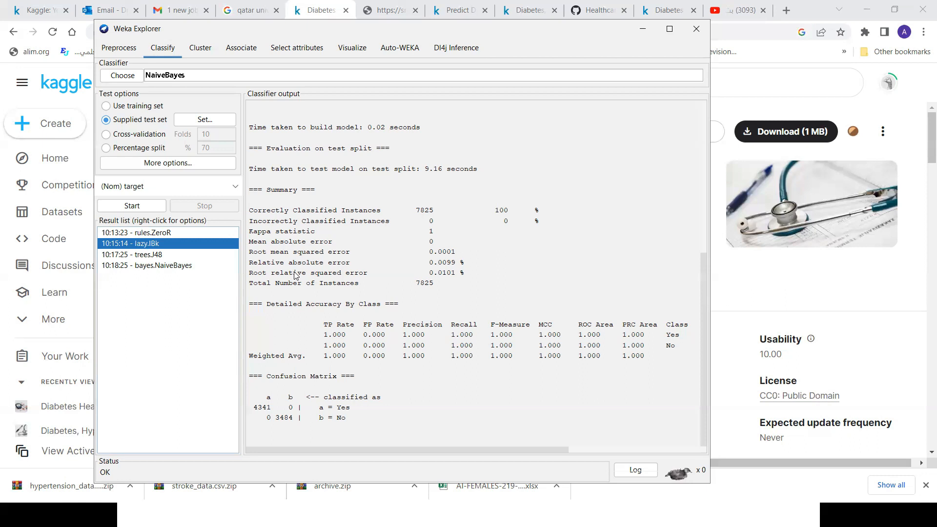
left_click(148, 233)
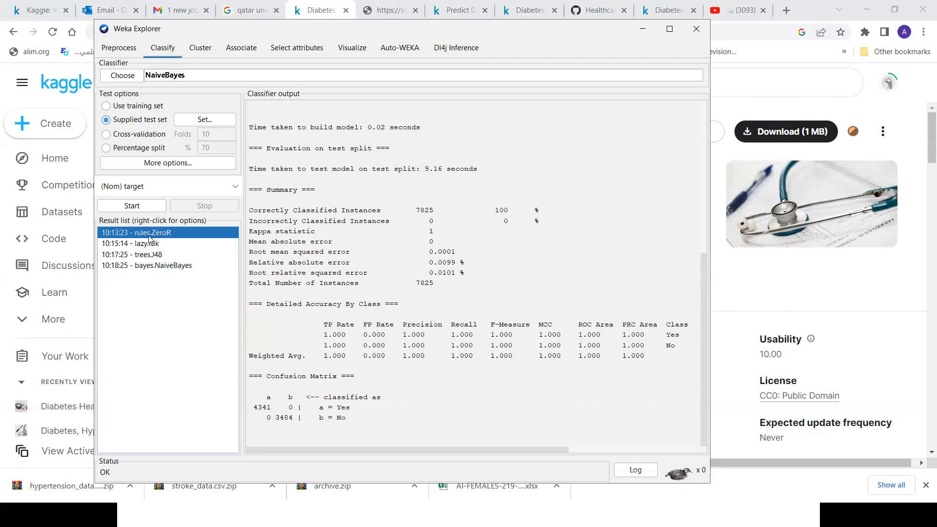
left_click(147, 244)
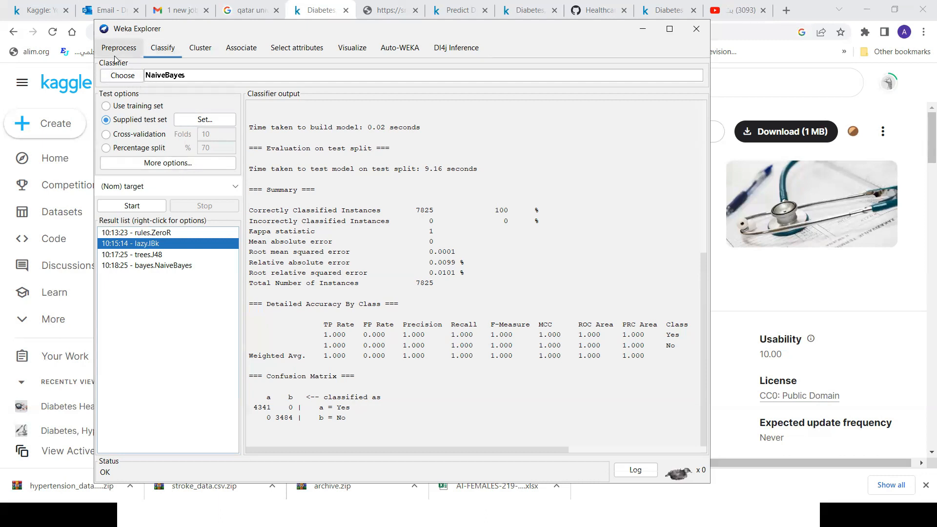
Choose IBk from the lazy classifiers as the classifier.
left_click(155, 51)
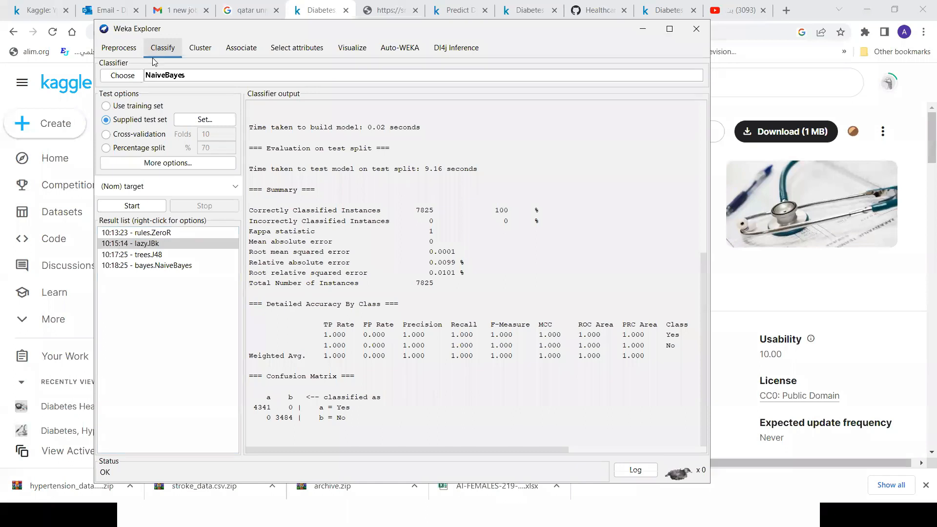
left_click(122, 77)
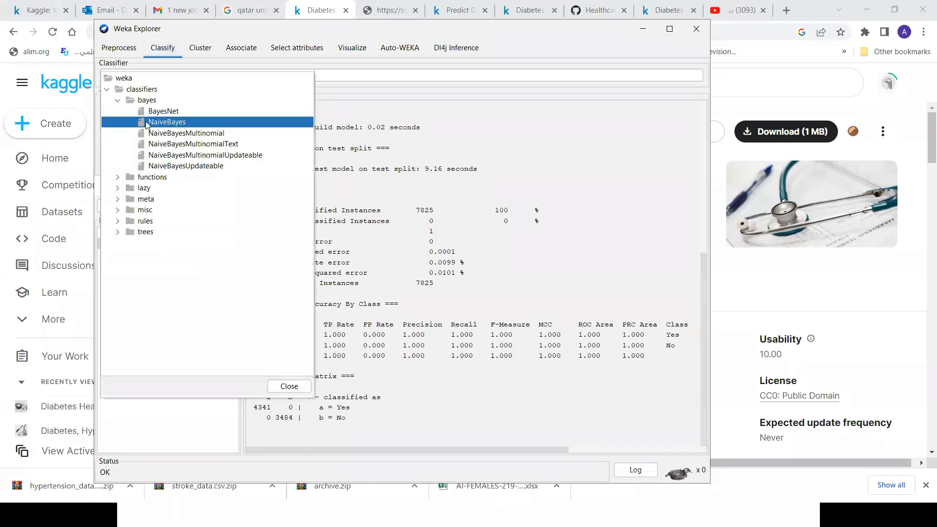
left_click(117, 188)
left_click(152, 199)
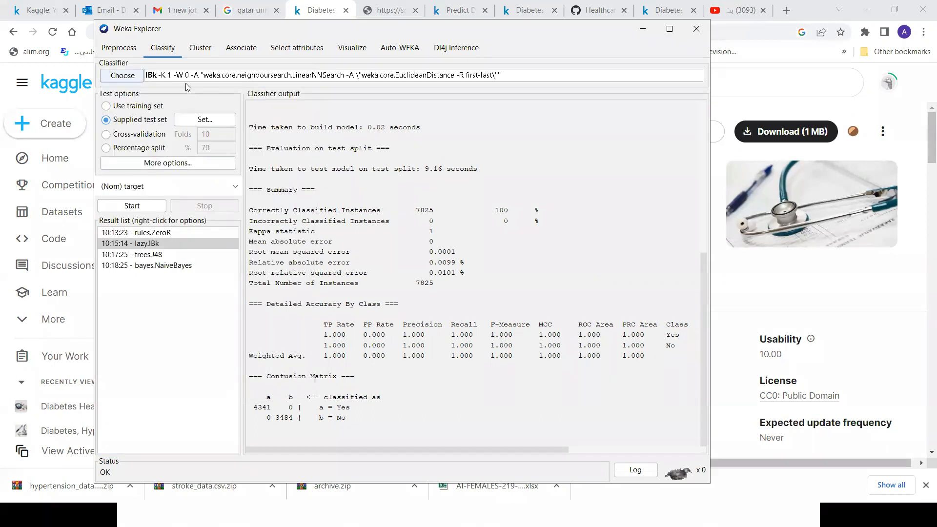
Run the IBk classifier with a 70% percentage split as the test option.
left_click(137, 207)
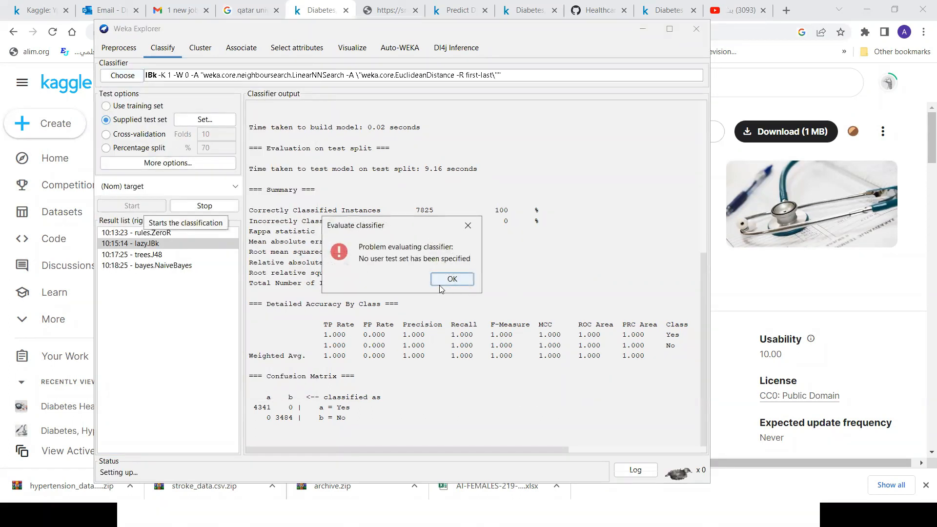
left_click(452, 279)
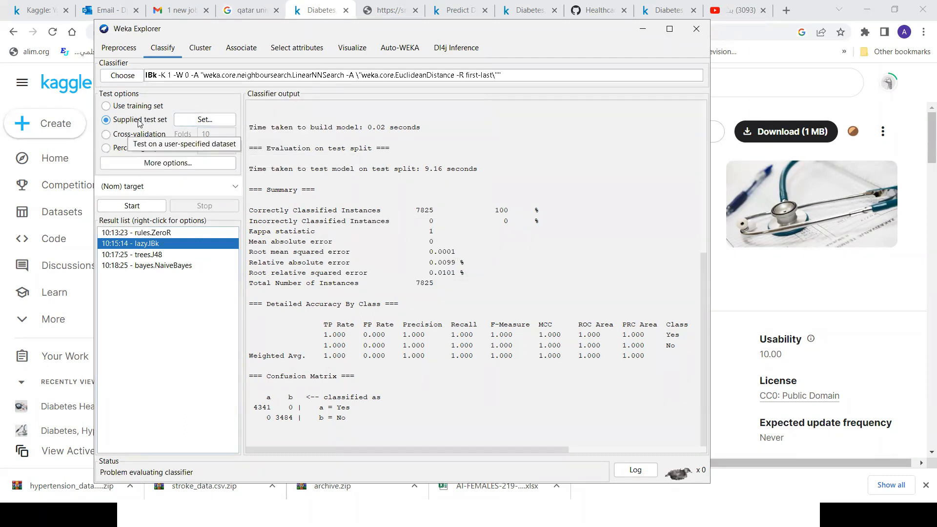
left_click(128, 148)
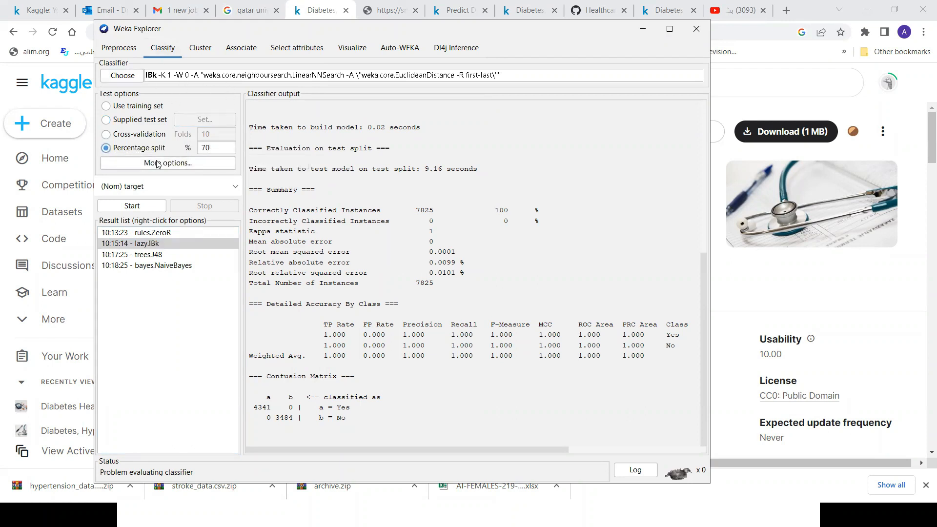
left_click(131, 205)
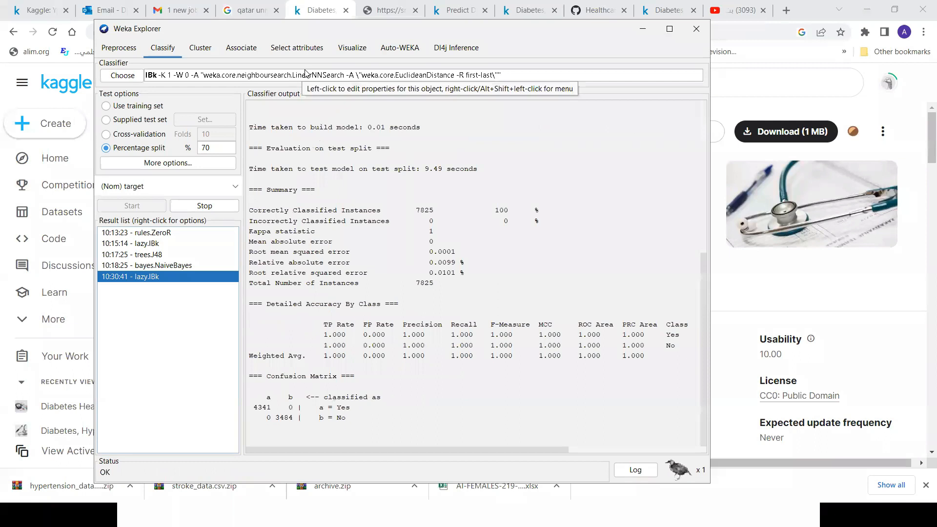
Examine IBk's parameters, including KNN, batchSize, crossValidate and numDecimalPlaces.
left_click(340, 76)
left_click_drag(394, 195, 372, 191)
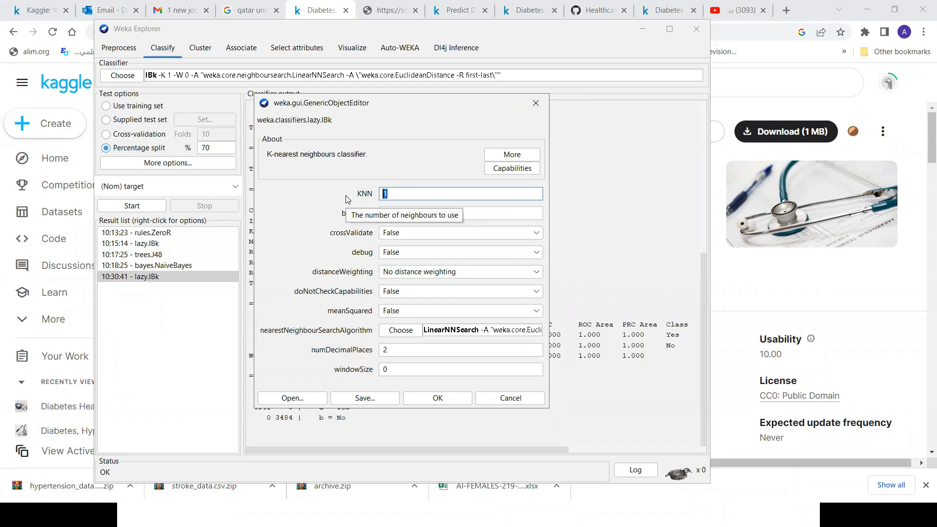
left_click(413, 196)
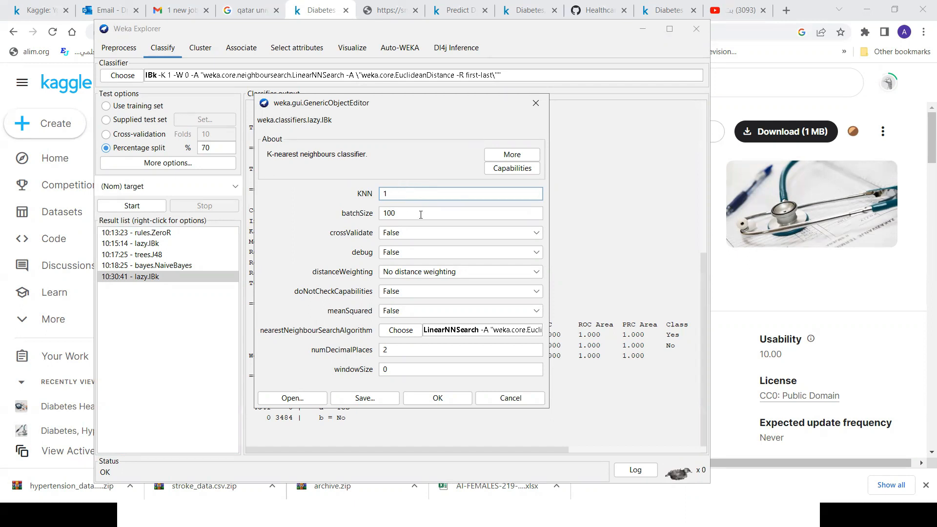
left_click(410, 213)
left_click(395, 235)
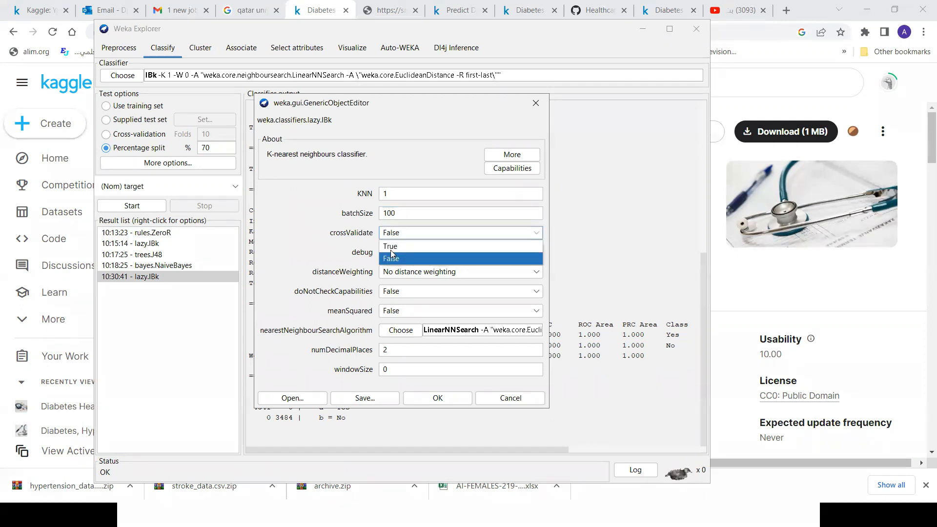
left_click(392, 350)
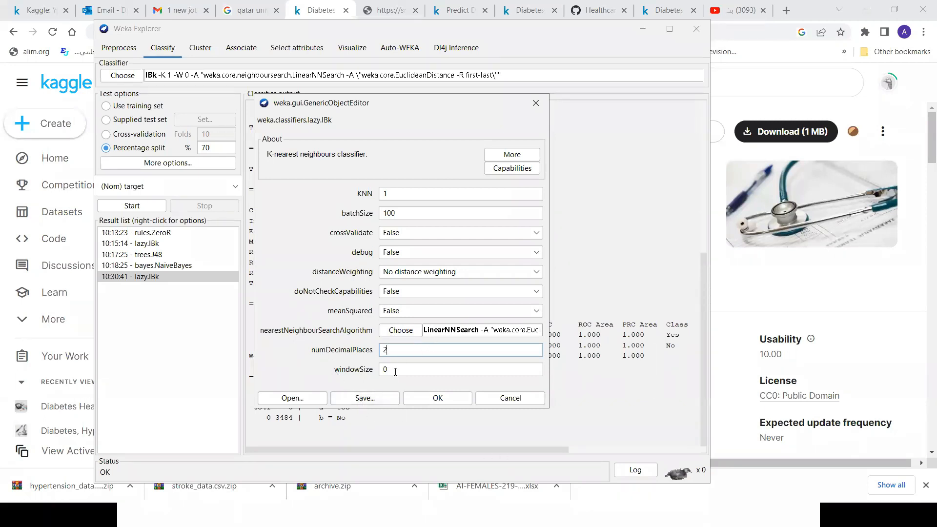
Examine the distance functions available for IBk's LinearNNSearch algorithm, and close its settings without changes.
left_click(510, 331)
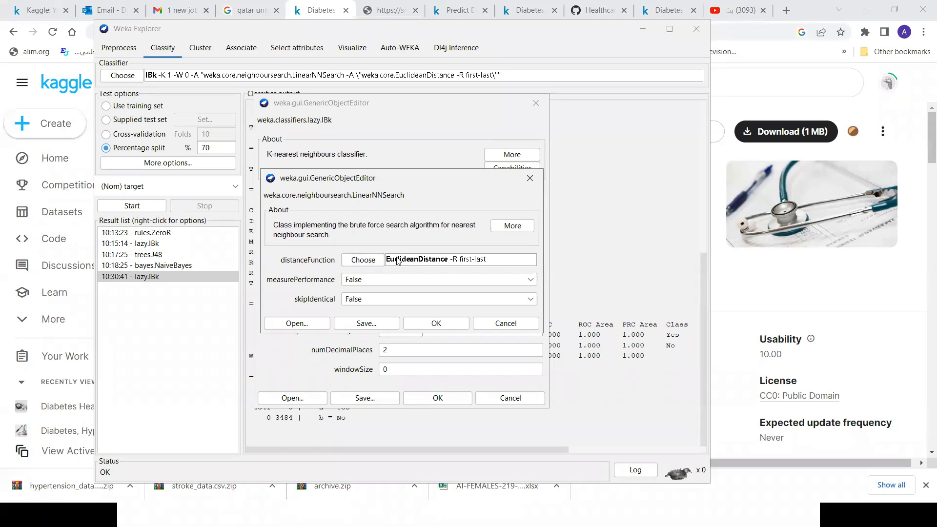
left_click(377, 263)
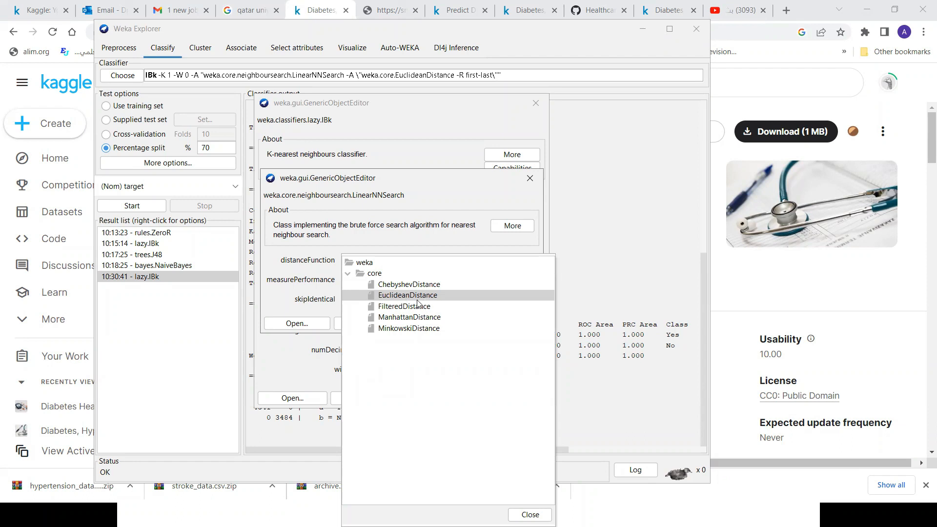
mouse_move(416, 299)
left_click(444, 412)
left_click(283, 357)
left_click(530, 515)
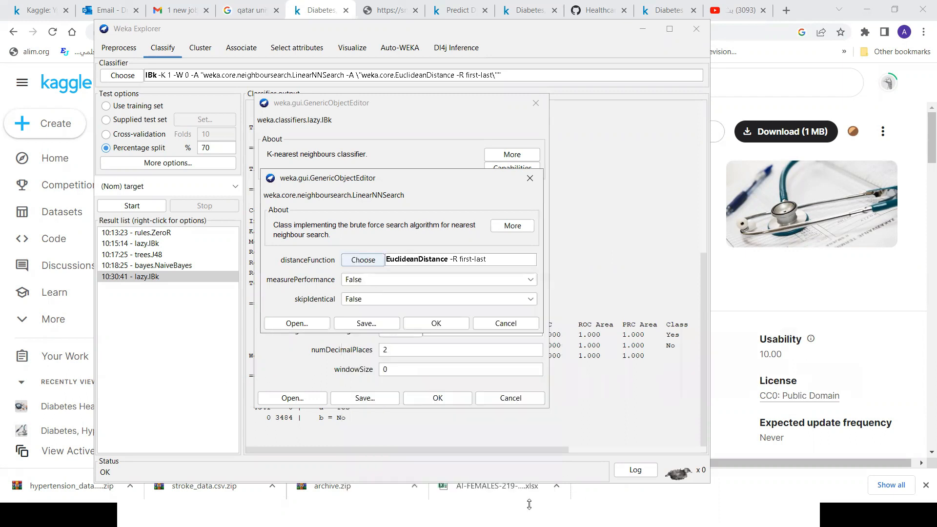
left_click(529, 177)
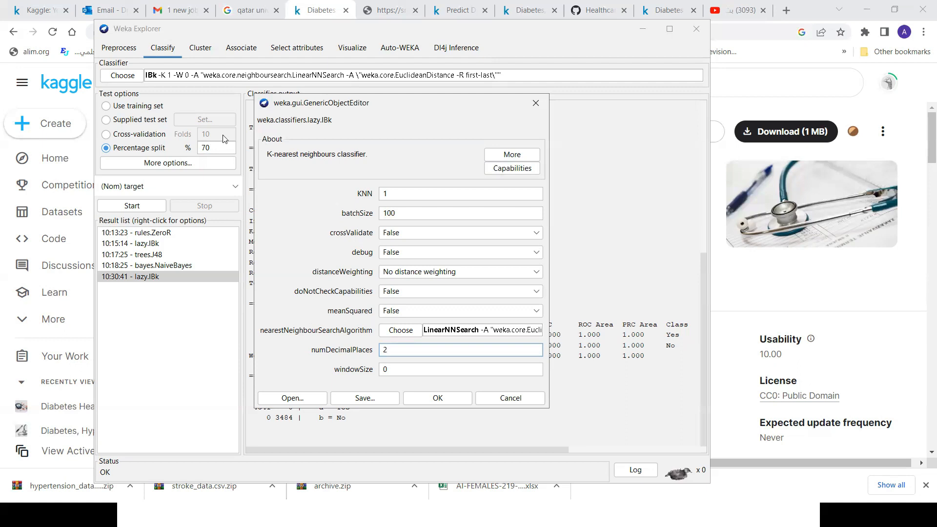
left_click(535, 103)
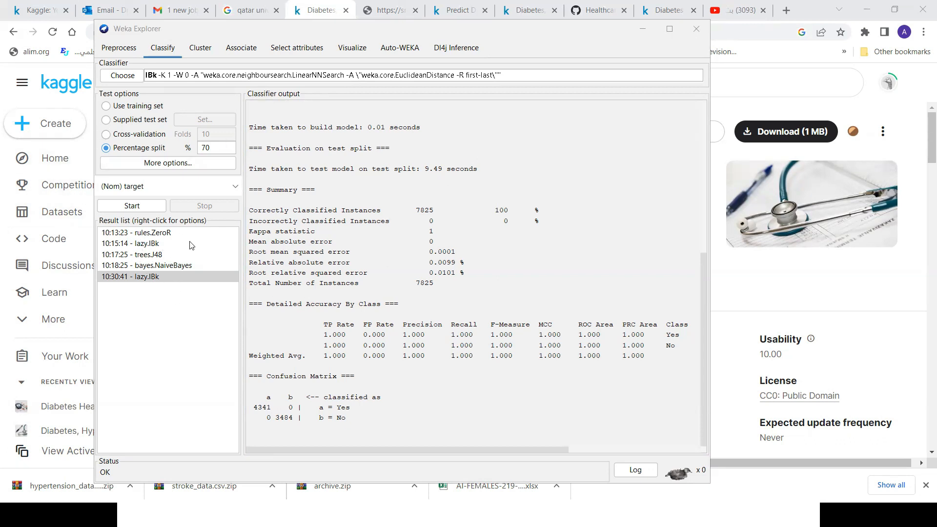
Display the rules.ZeroR result to read its summary and confusion matrix.
left_click(146, 233)
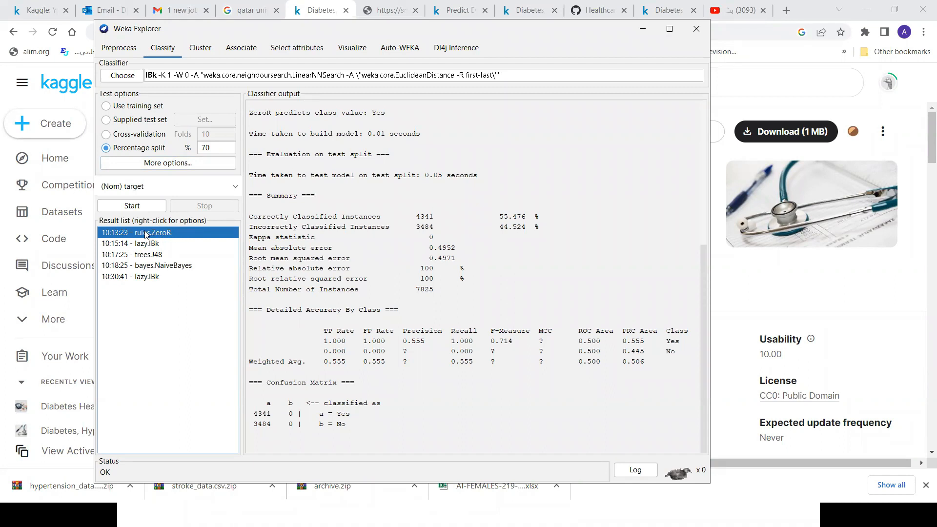
Review the hypertension dataset's target attribute, and select the lazy IBk classifier for classification.
left_click(122, 51)
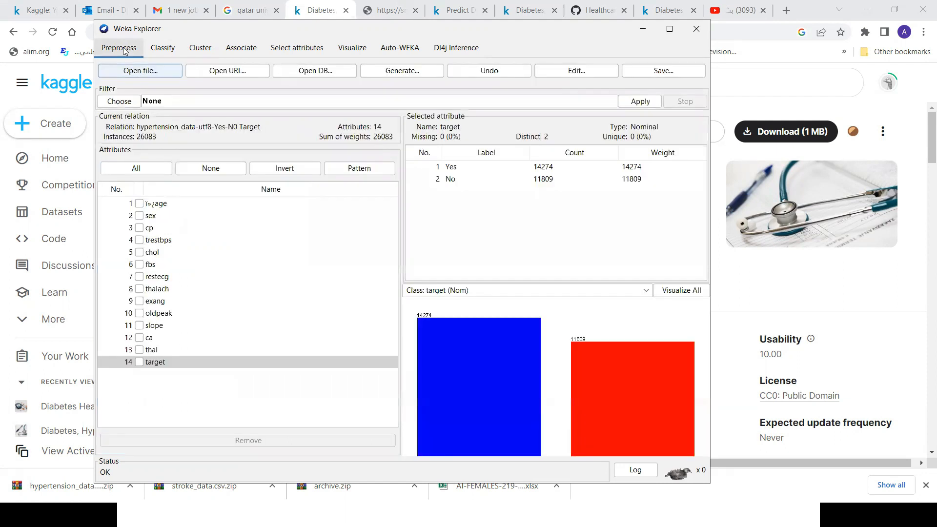
left_click(164, 50)
left_click(125, 77)
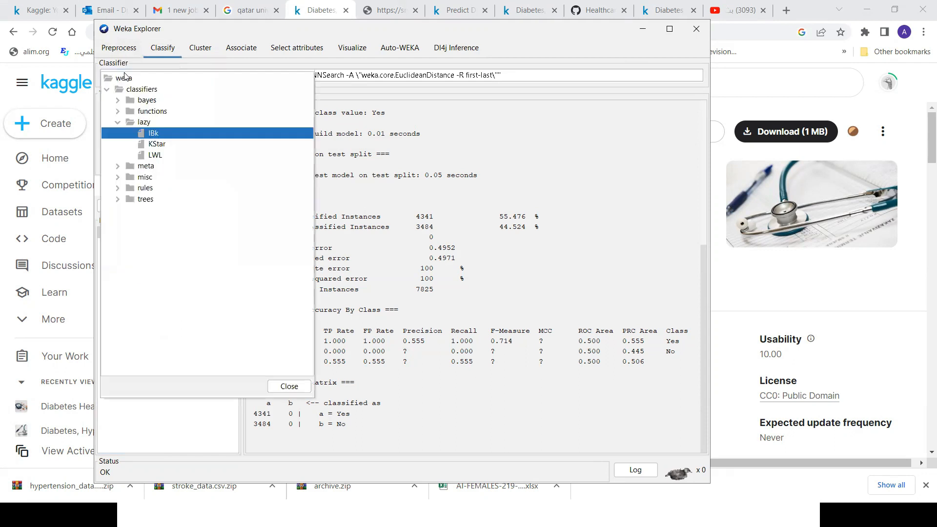
left_click(152, 134)
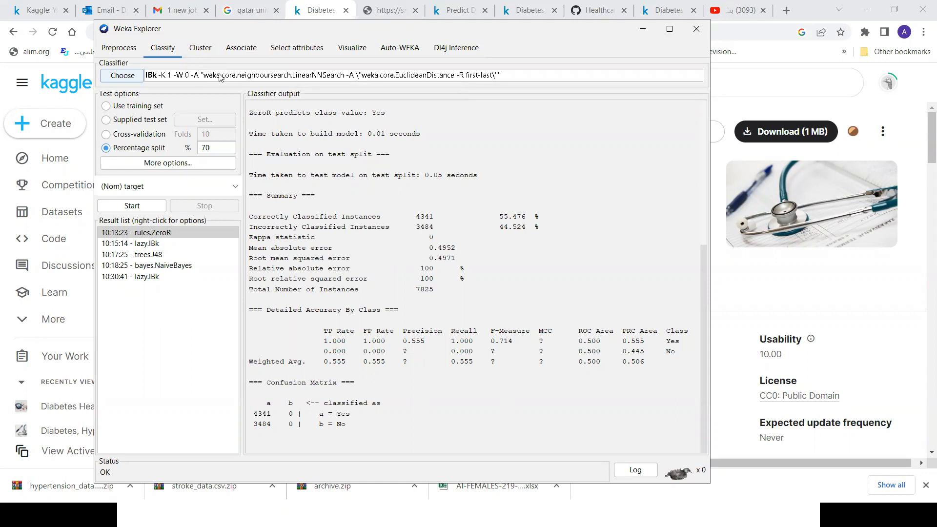
Choose the NaiveBayes classifier and examine its parameters, including batchSize and useKernelEstimator, without changing them.
left_click(132, 76)
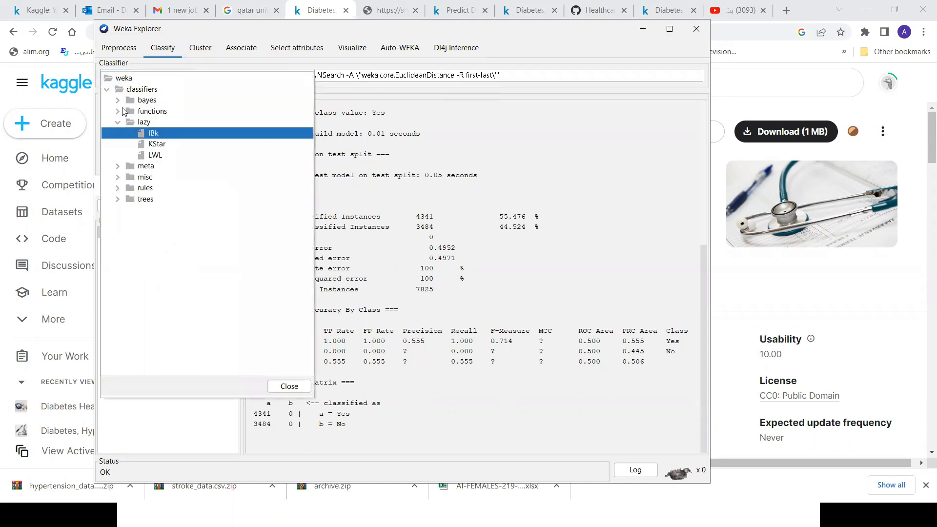
left_click(118, 101)
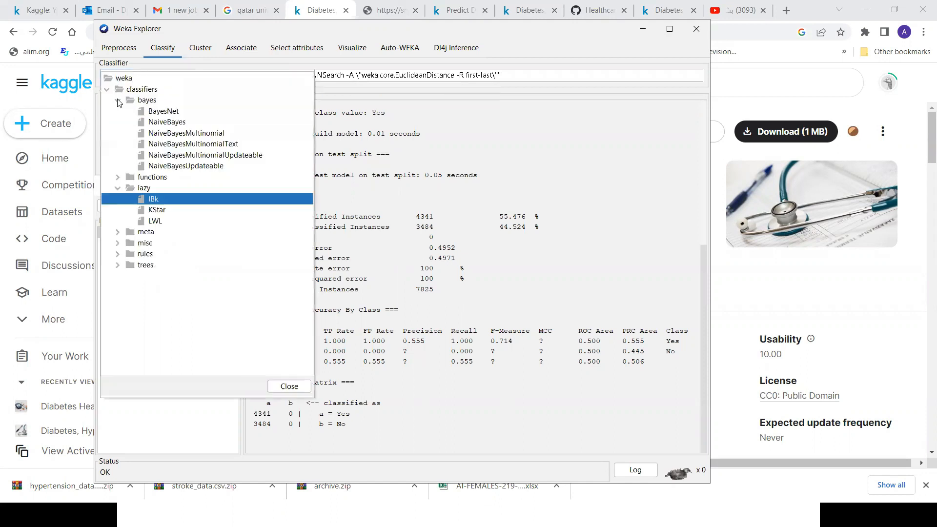
left_click(172, 122)
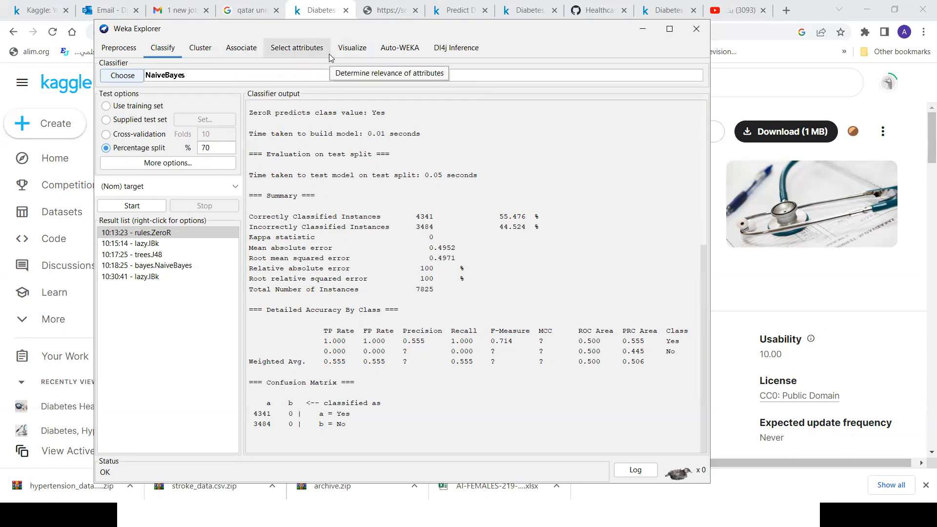
left_click(211, 78)
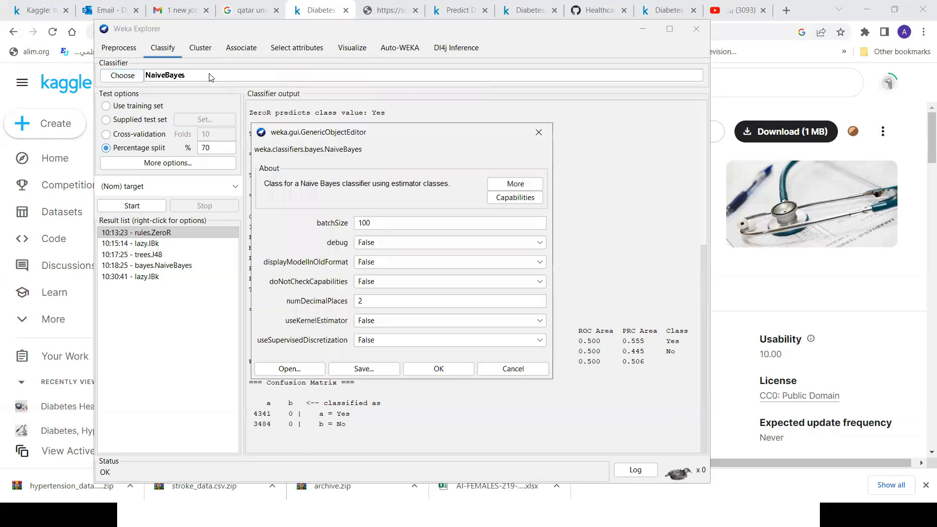
left_click(537, 134)
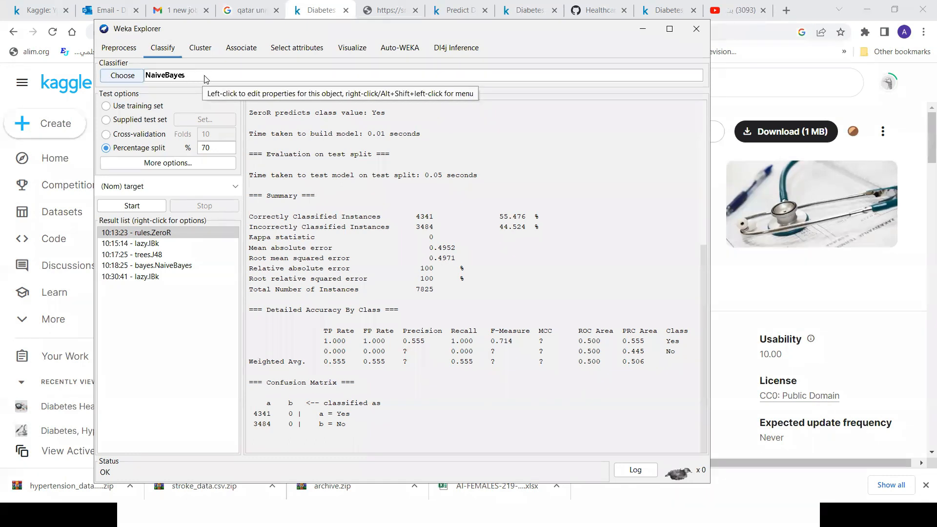
left_click(216, 75)
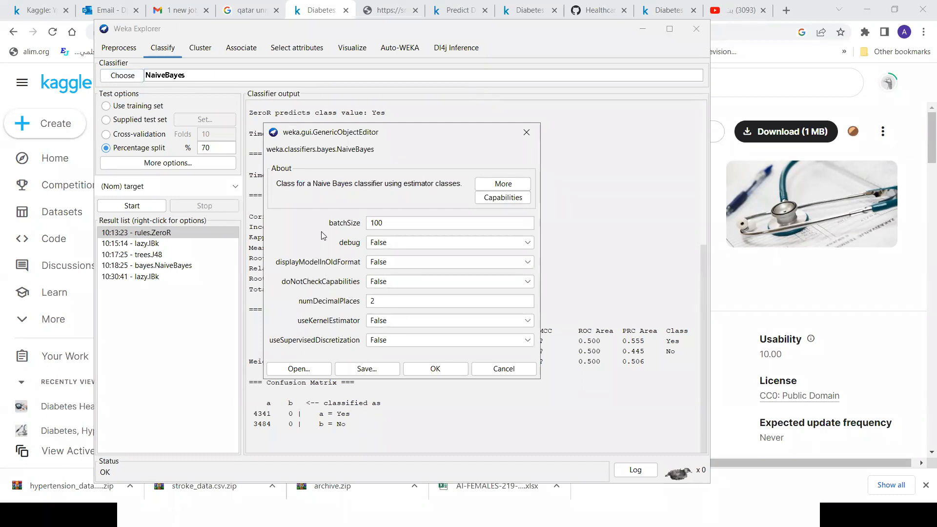
left_click(526, 134)
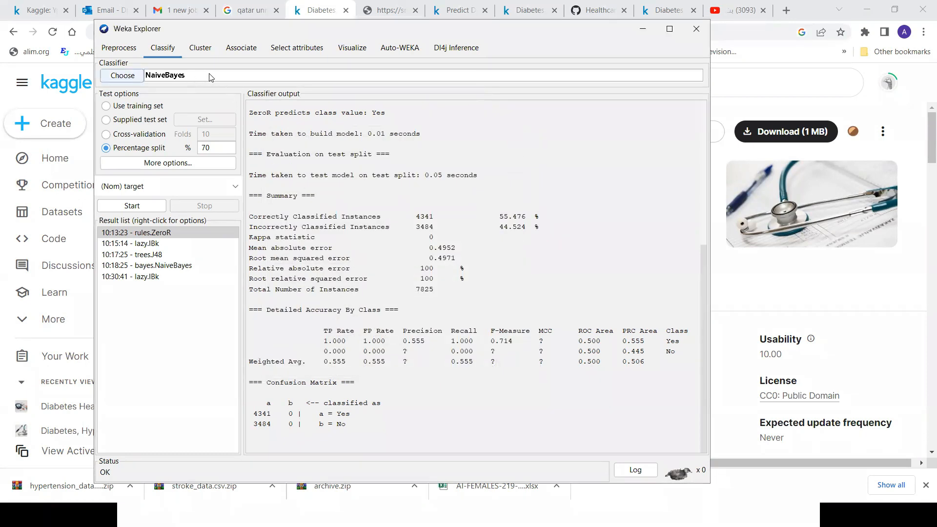
Switch the classifier back to lazy IBk and examine its KNN parameter, leaving the settings unchanged.
left_click(124, 77)
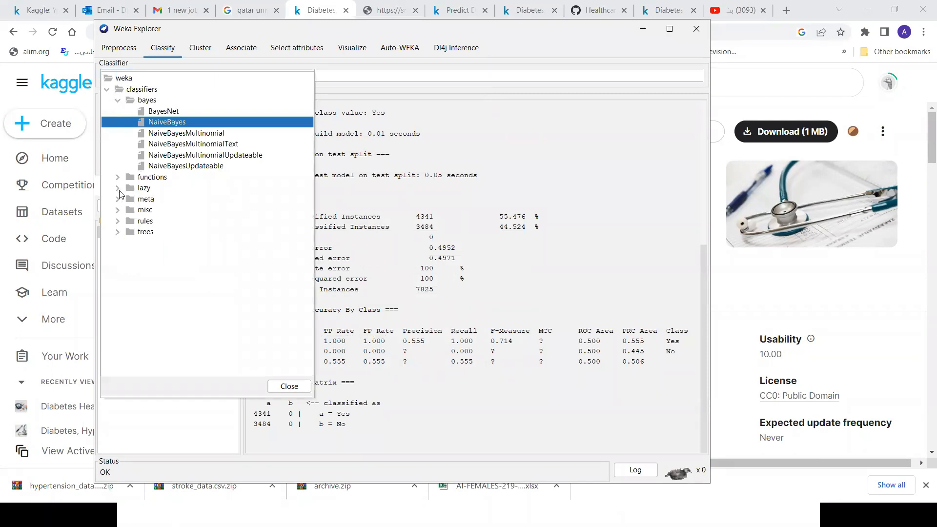
left_click(117, 189)
left_click(149, 201)
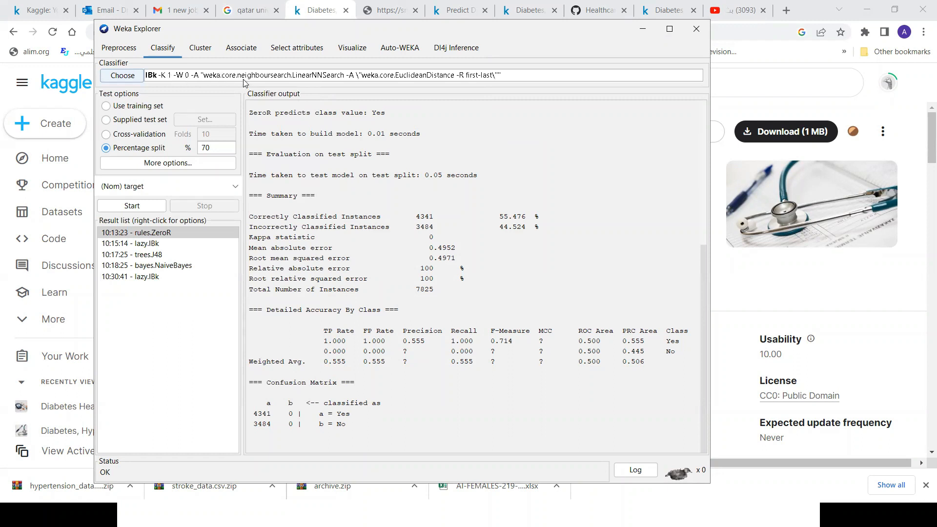
left_click(281, 75)
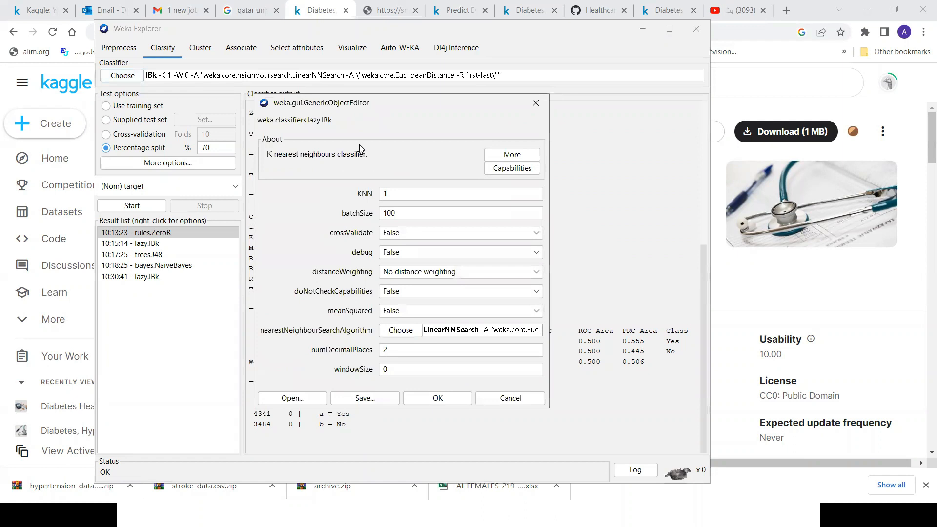
left_click(422, 193)
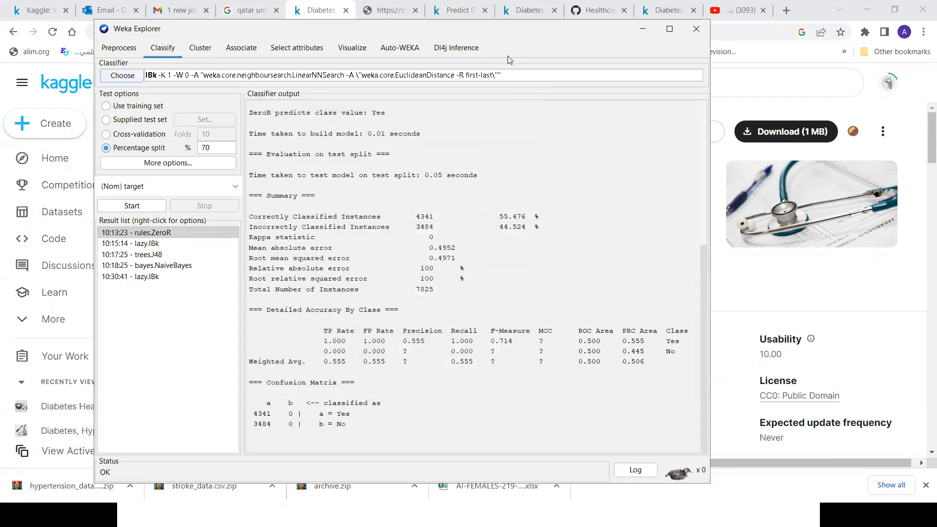
left_click(473, 75)
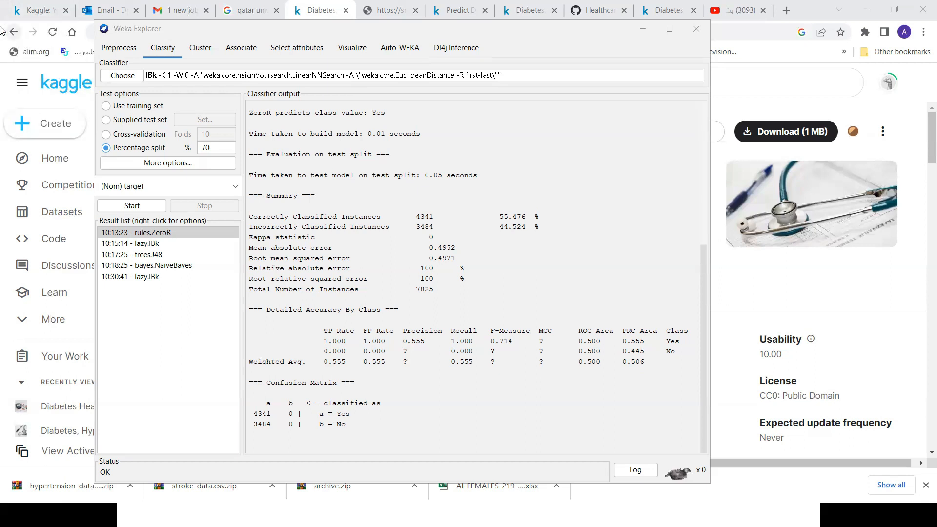
mouse_move(10, 8)
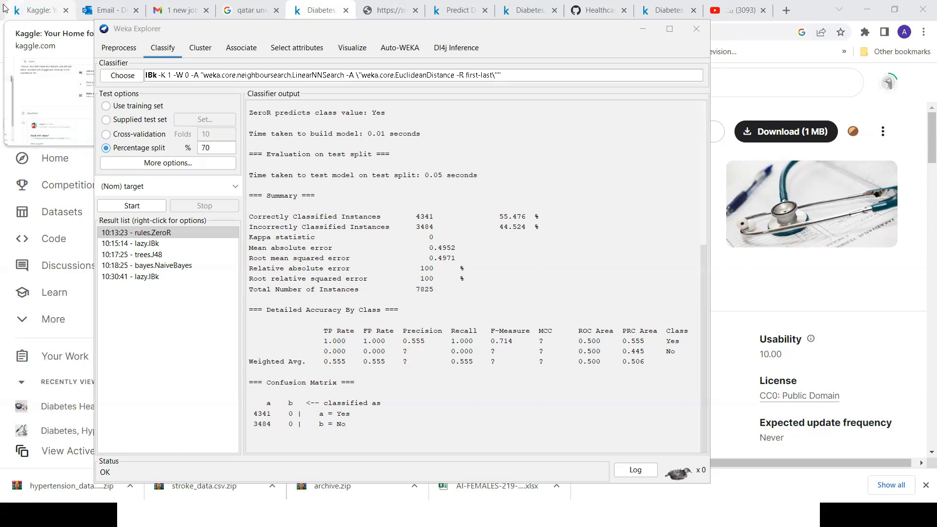
mouse_move(140, 5)
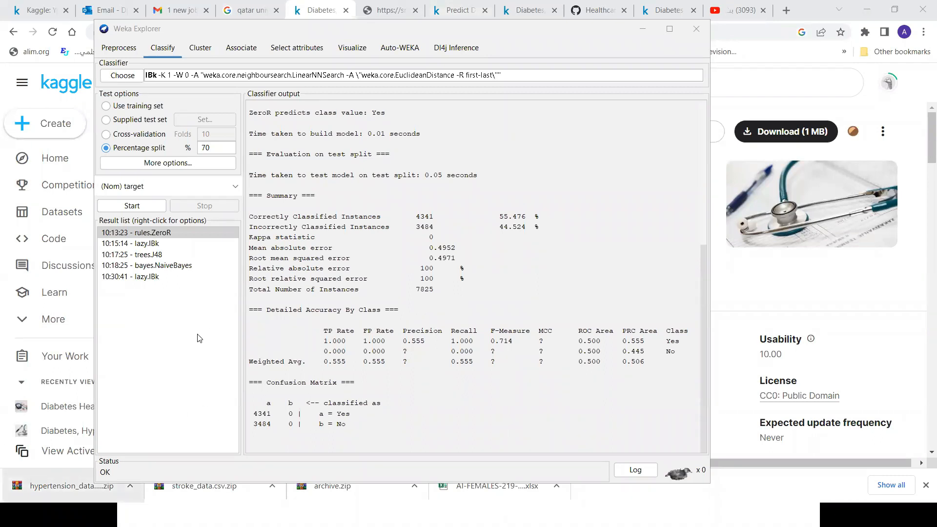
Display the first lazy.IBk result and the trees.J48 result to compare their summaries and confusion matrices.
left_click(142, 245)
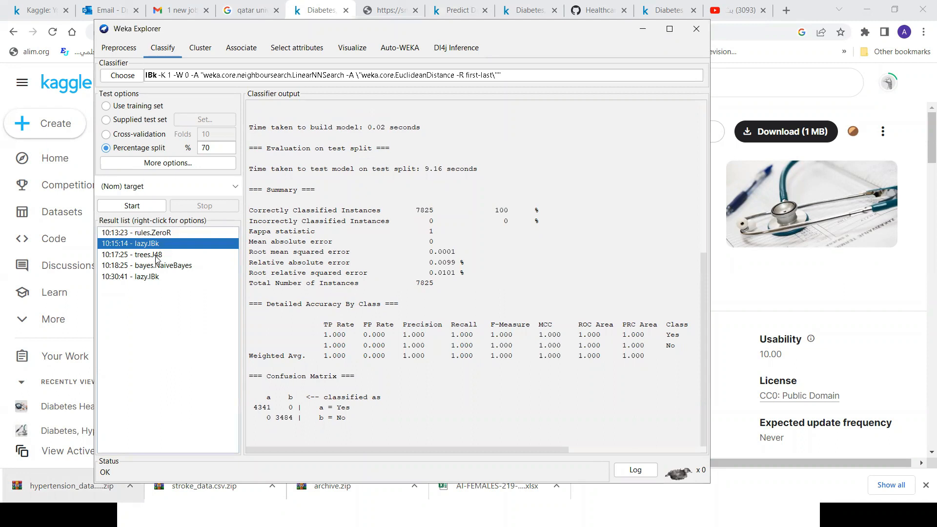
left_click(156, 256)
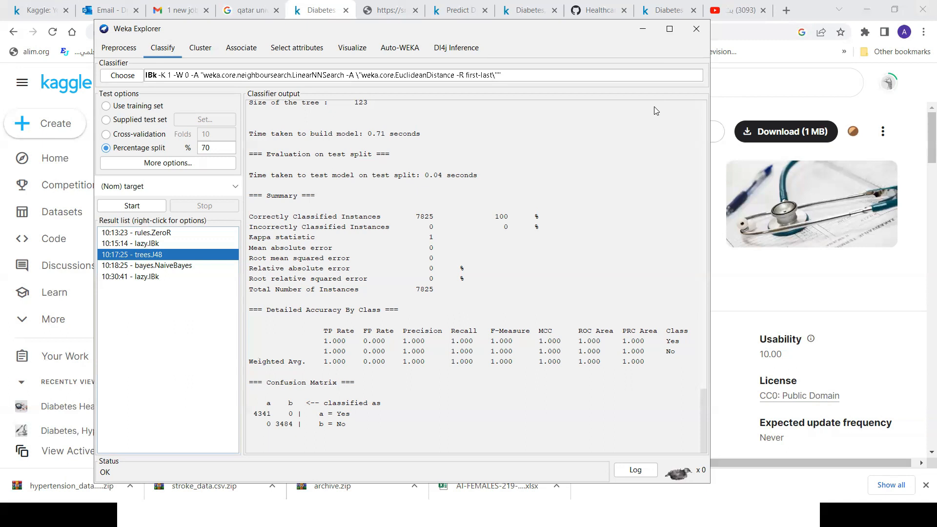
key("alt+Tab")
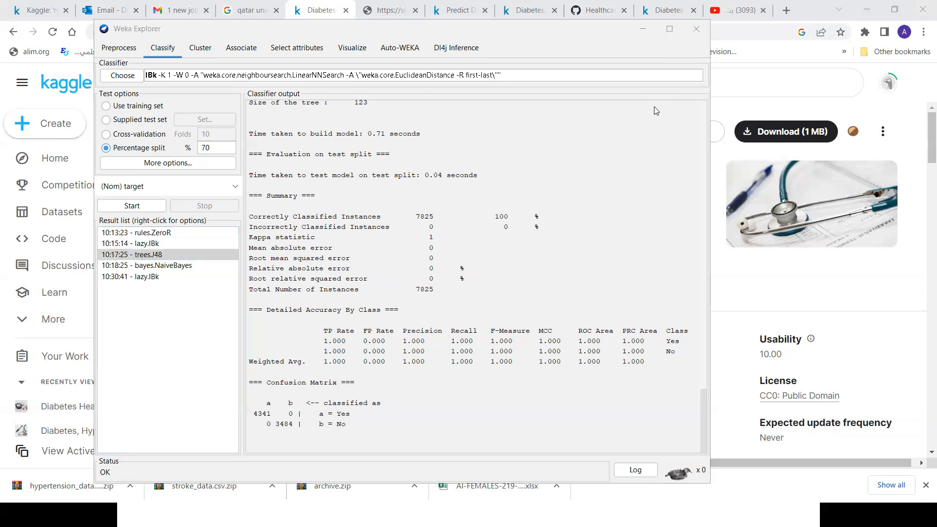